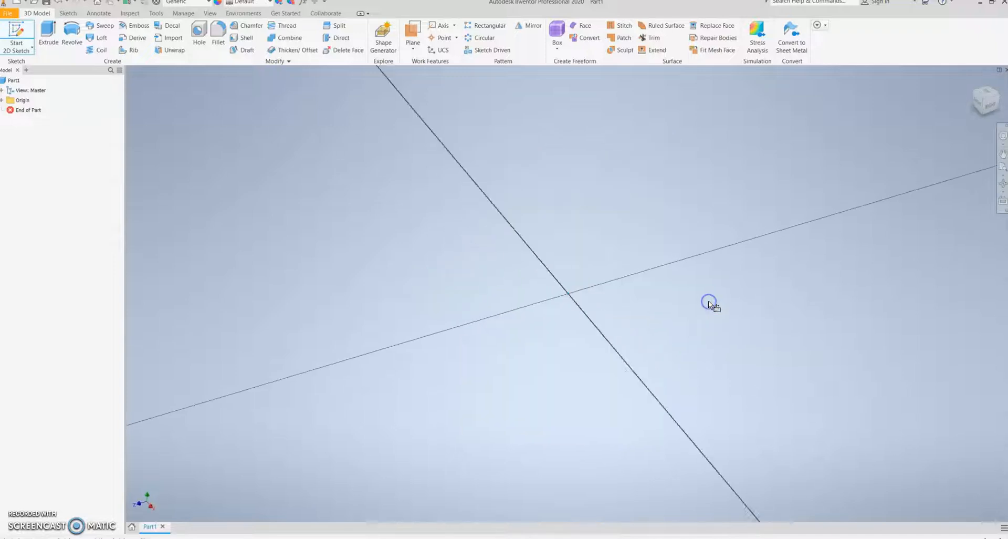
Step: Sketch a low, wide rectangle above the horizontal axis and beside the vertical axis as the hub profile
click(120, 33)
click(453, 275)
click(535, 254)
Step: Sketch two thin upright rectangles about 0.84 in tall, rising from the left and right upper corners of the wide rectangle
middle_drag(521, 205, 430, 317)
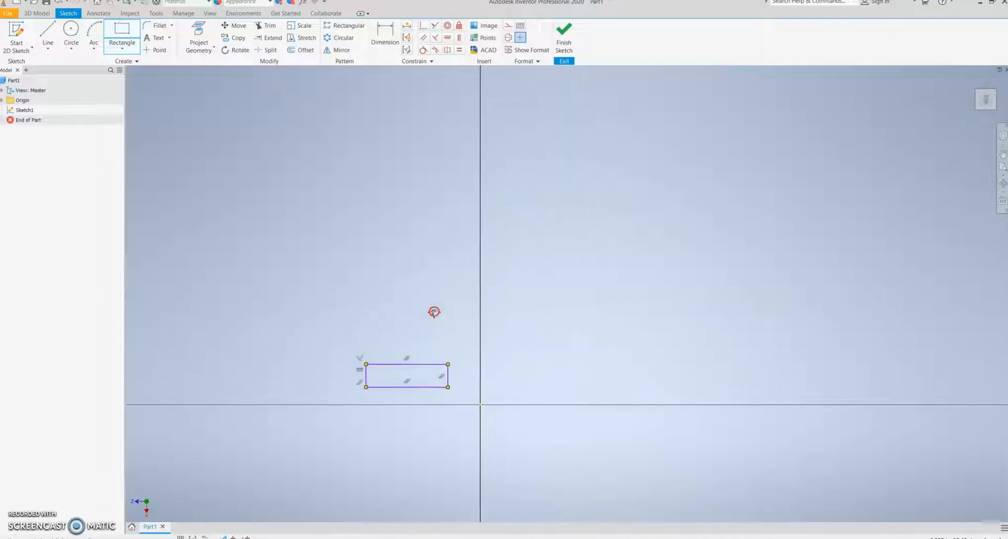
click(363, 367)
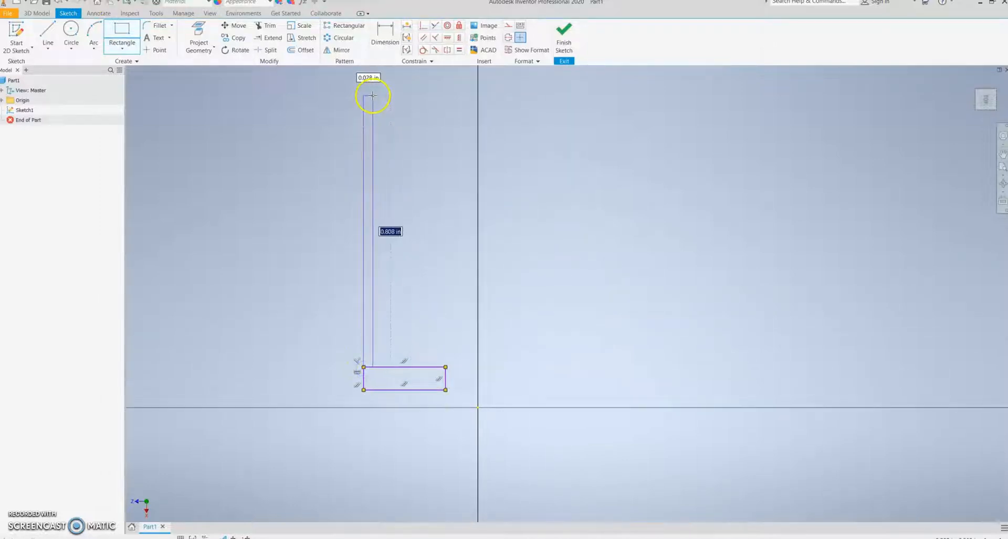
click(368, 84)
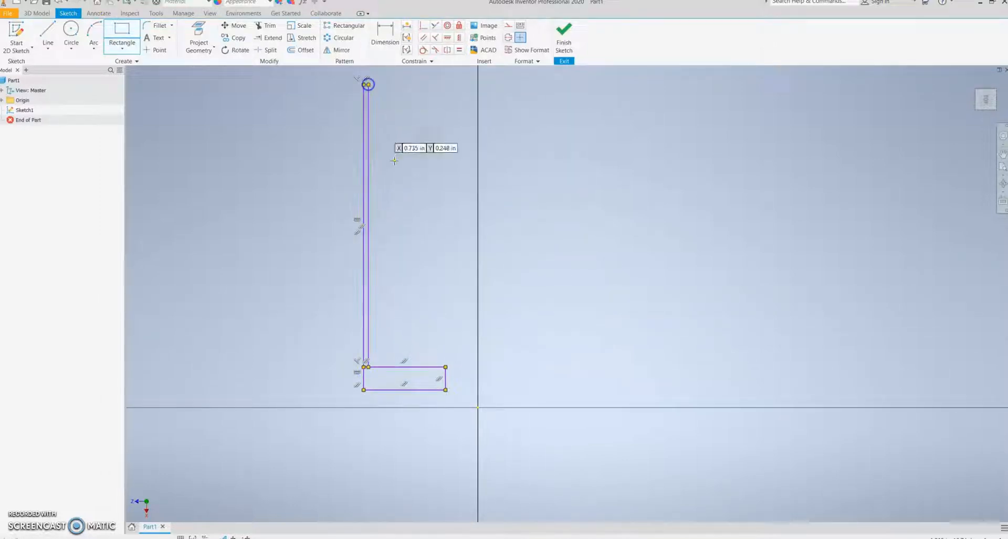
click(445, 366)
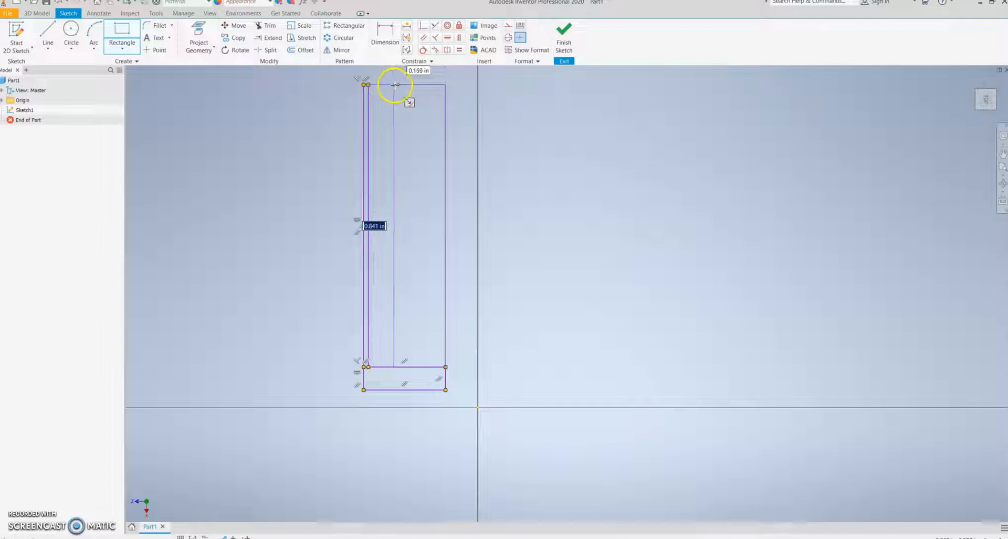
click(442, 84)
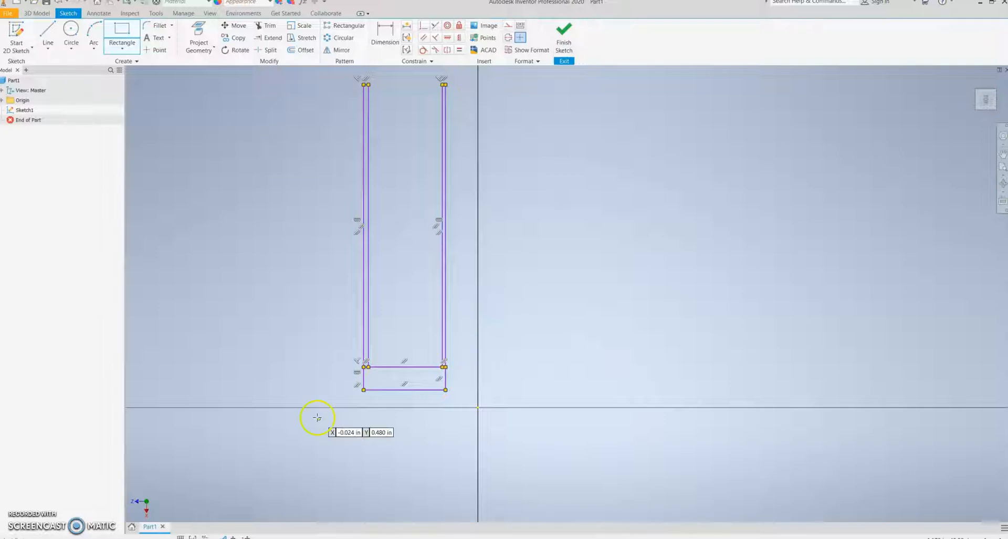
Step: Draw a line along the horizontal axis beneath the rectangles, extending past both of their sides, and finish the sketch
key(l)
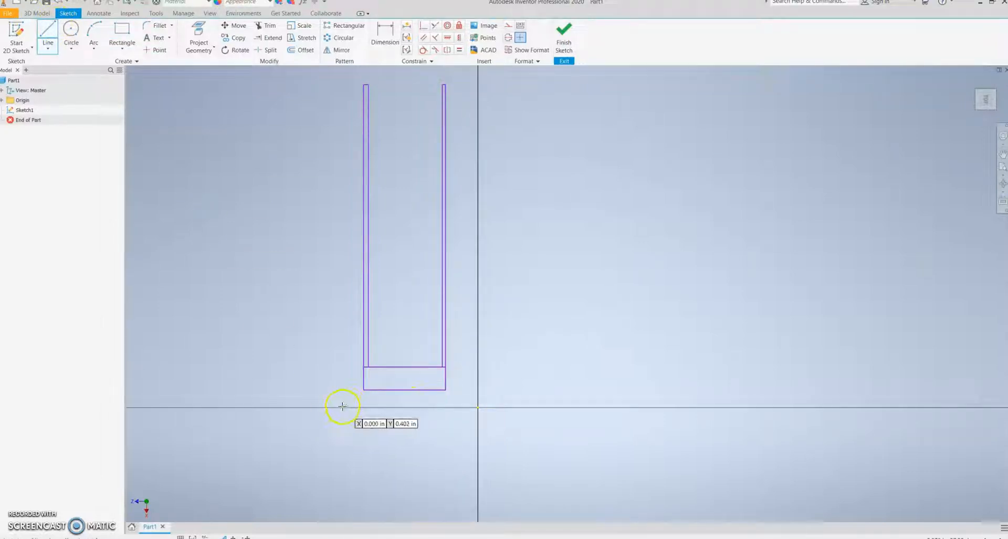
click(334, 407)
click(513, 407)
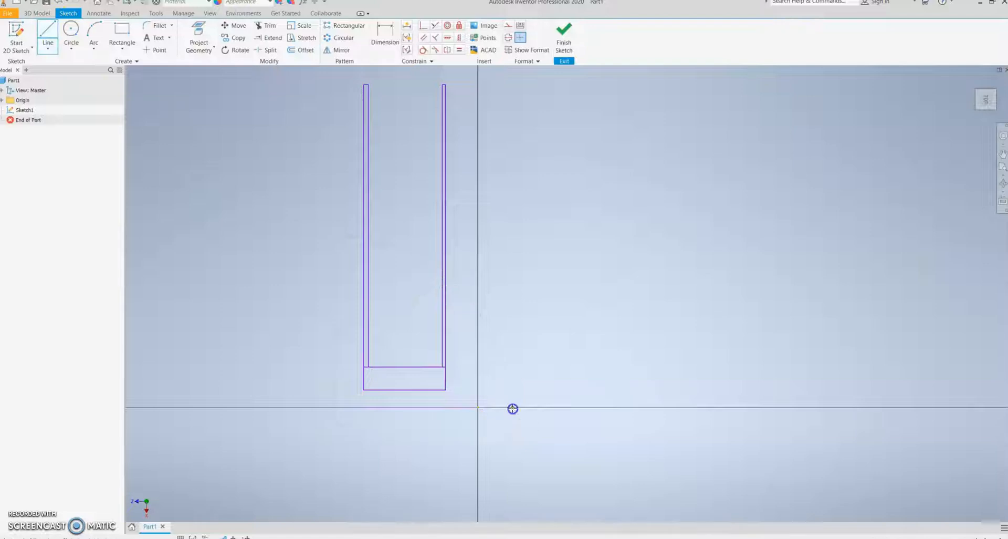
right_click(648, 422)
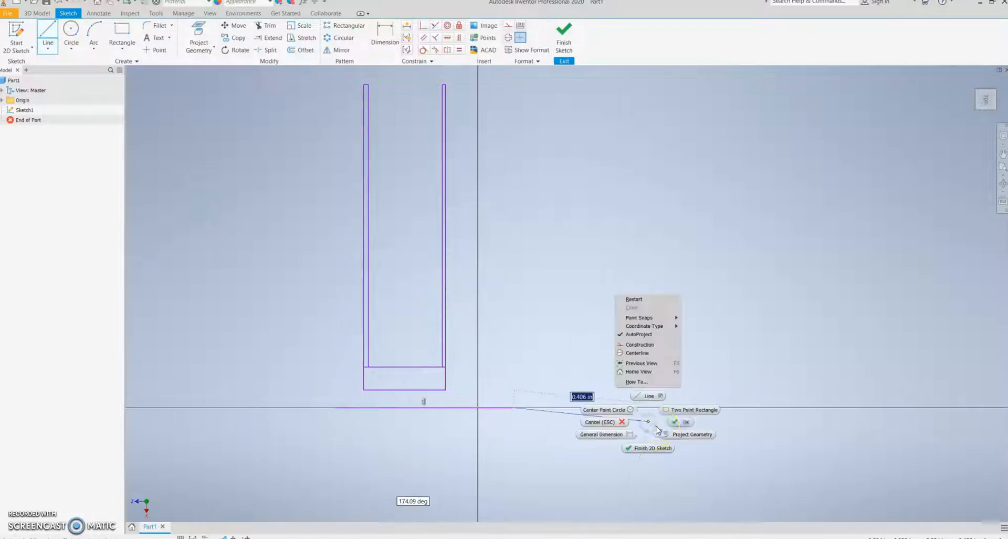
click(677, 422)
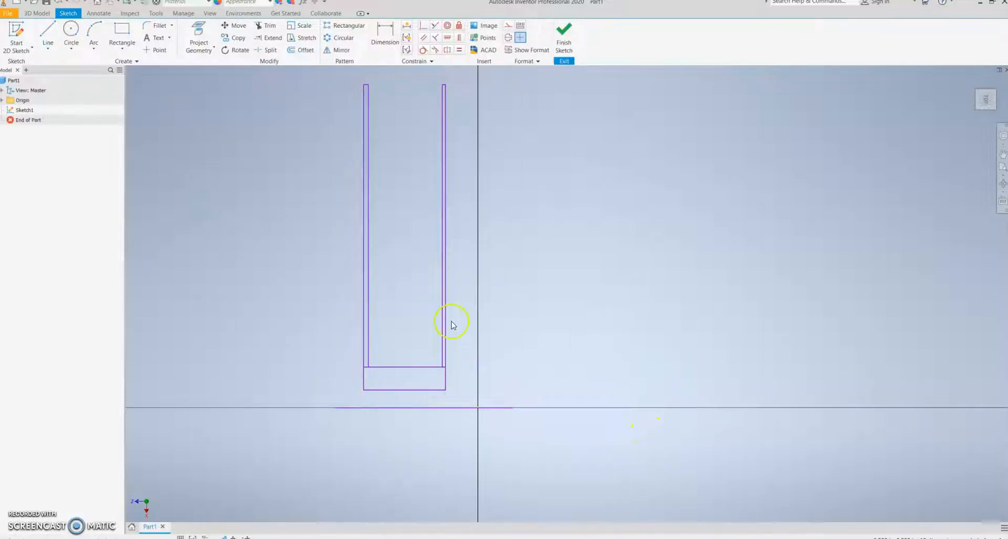
click(565, 40)
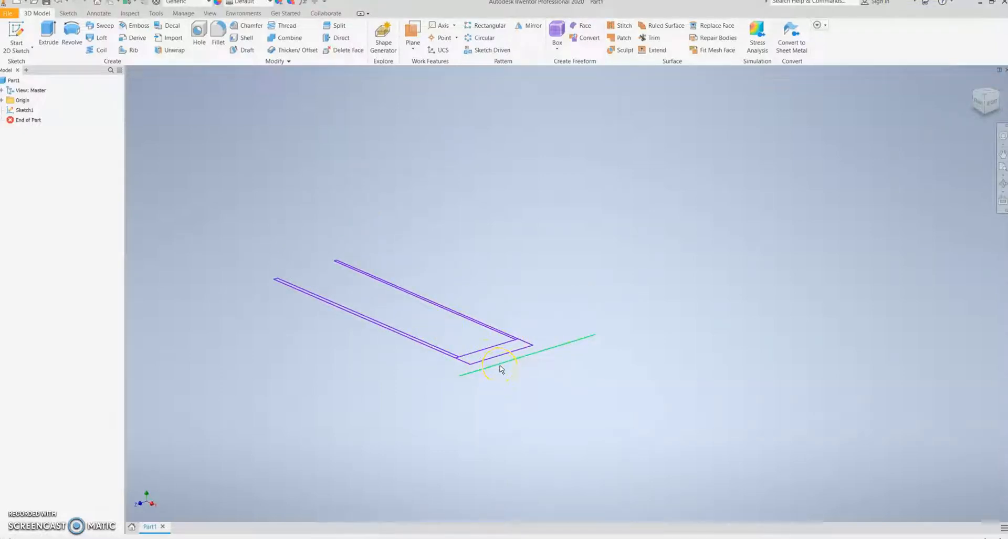
Step: Revolve the three rectangular profiles a full 360 degrees about the separate line to form a spool
click(72, 46)
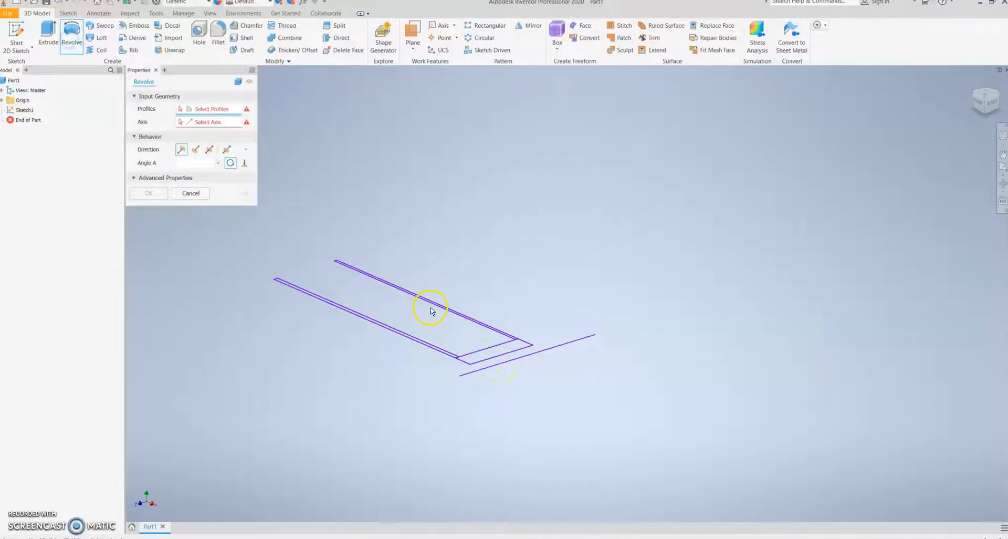
click(489, 358)
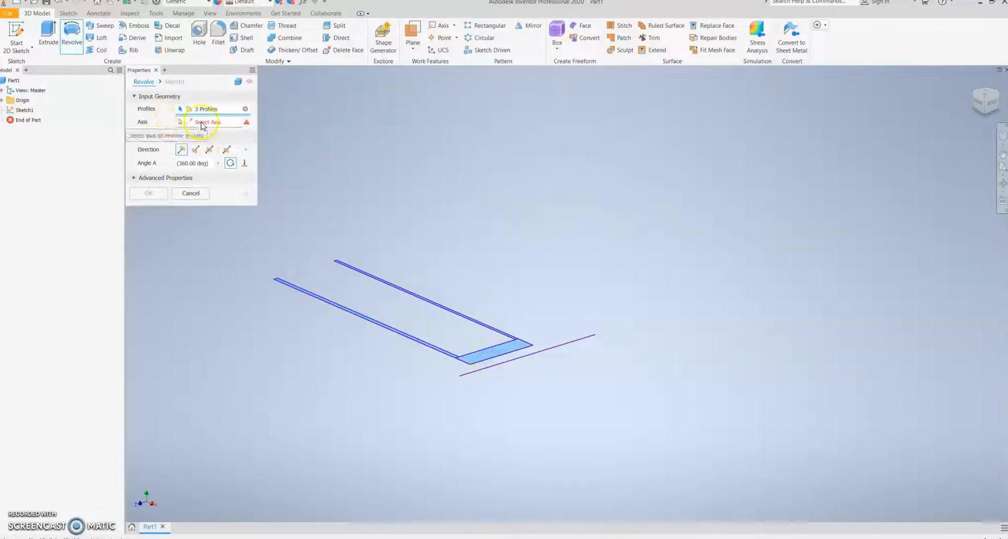
click(518, 359)
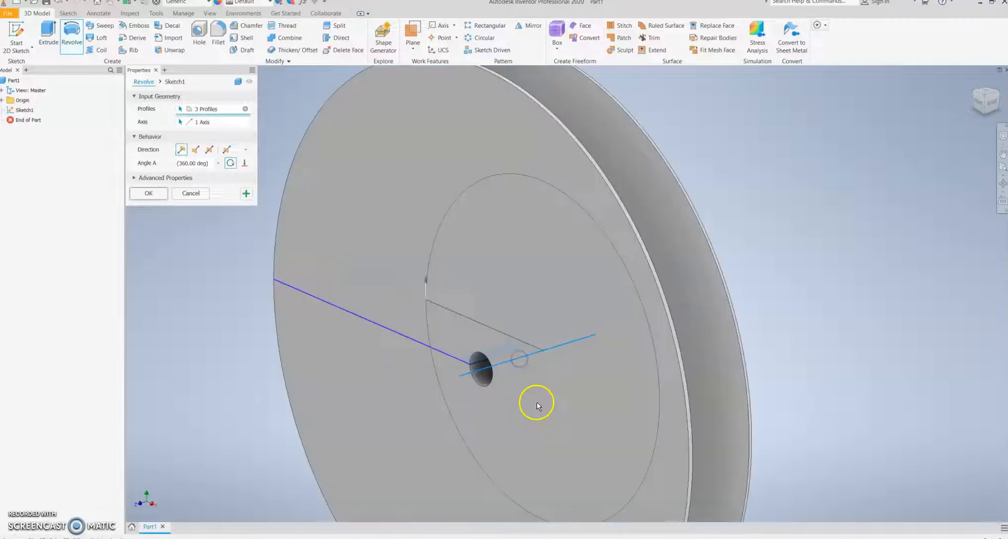
drag(986, 100, 872, 368)
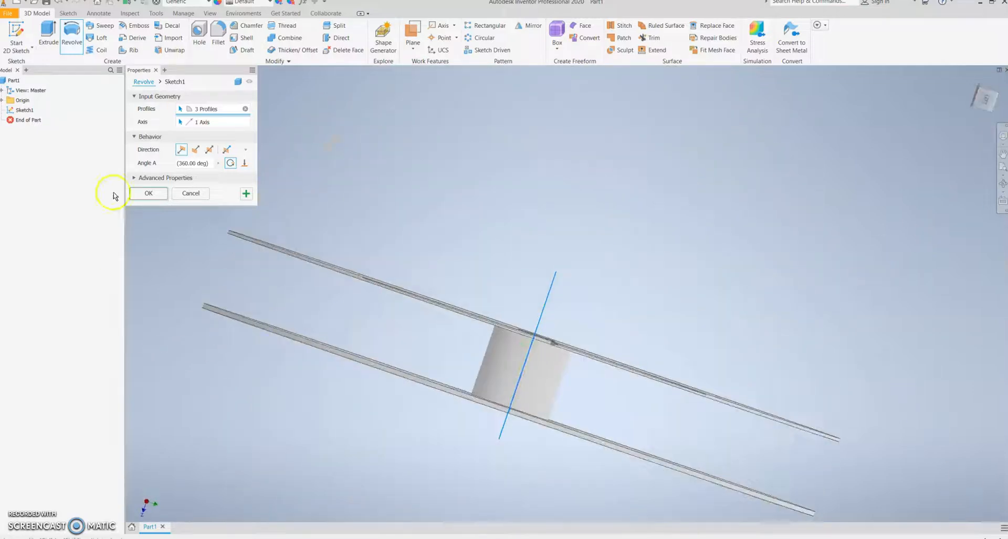
click(142, 194)
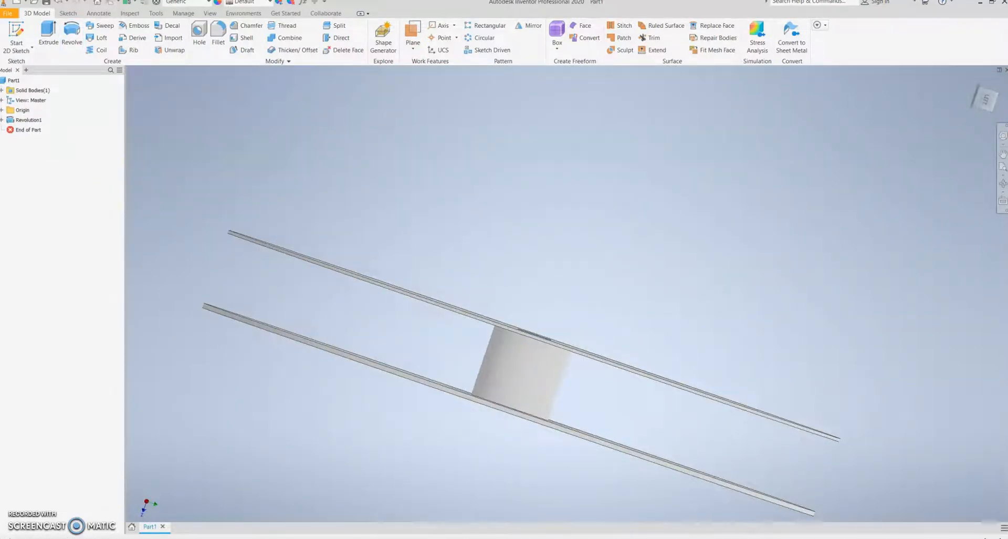
Step: Start a new 2D sketch on the outer flat face of the spool's flange
drag(985, 95, 594, 104)
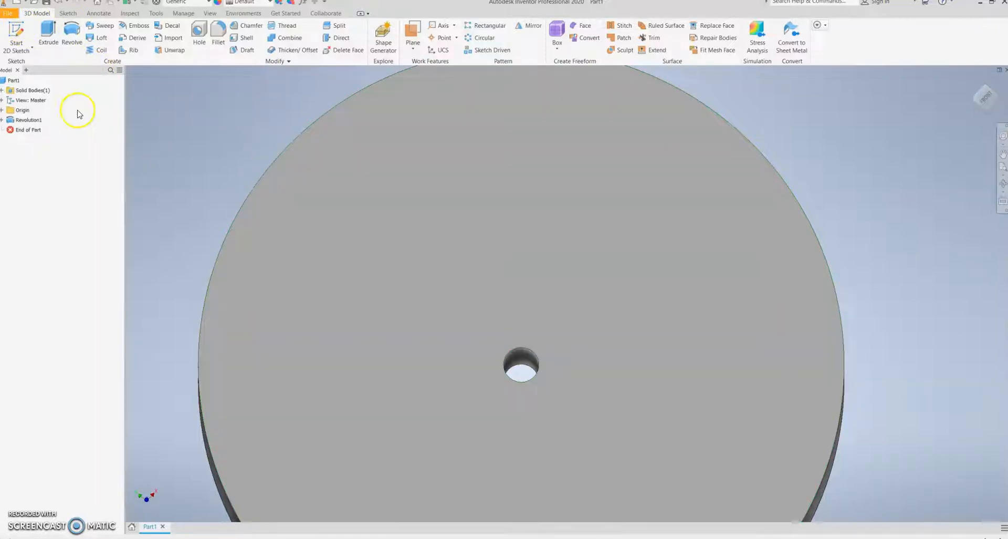
click(16, 33)
click(610, 289)
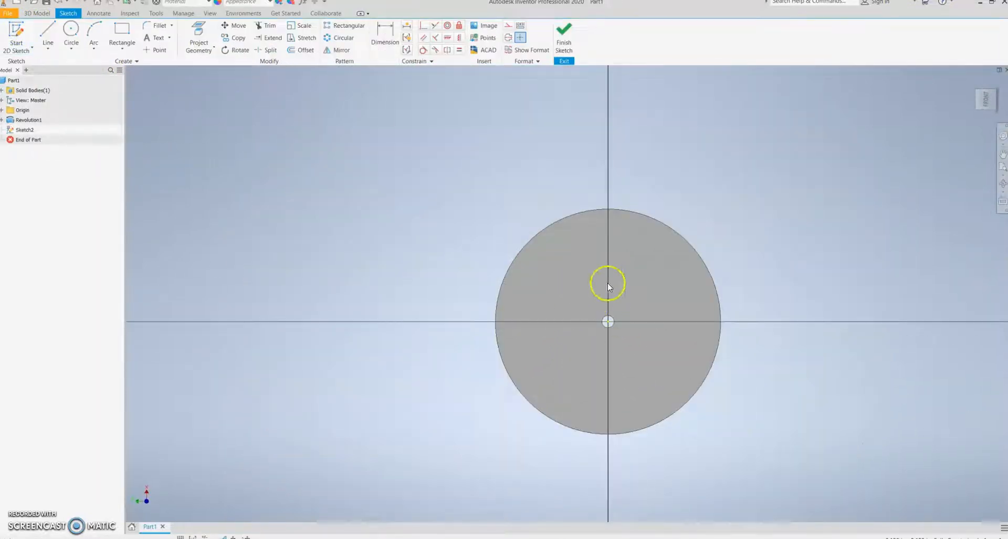
Step: Draw five separate circles of varying sizes within the upper-right quadrant of the flange face
middle_drag(733, 317, 630, 346)
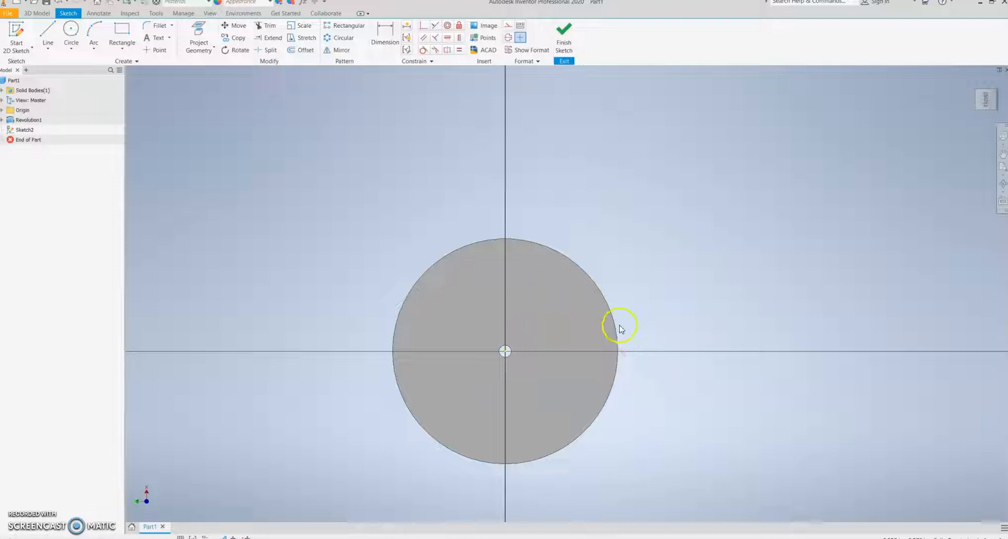
scroll(532, 328, up, 3)
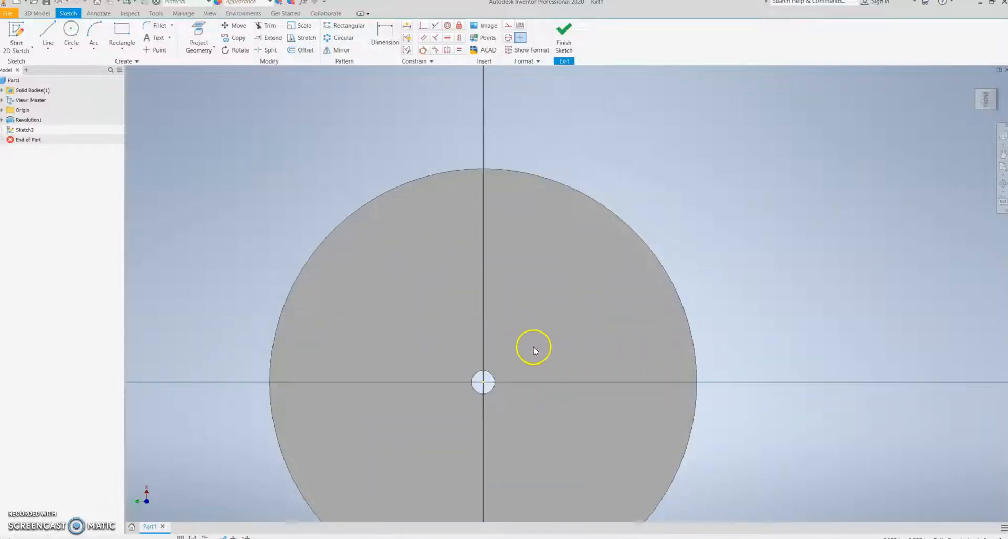
scroll(555, 341, up, 3)
middle_drag(476, 352, 414, 367)
scroll(414, 367, down, 3)
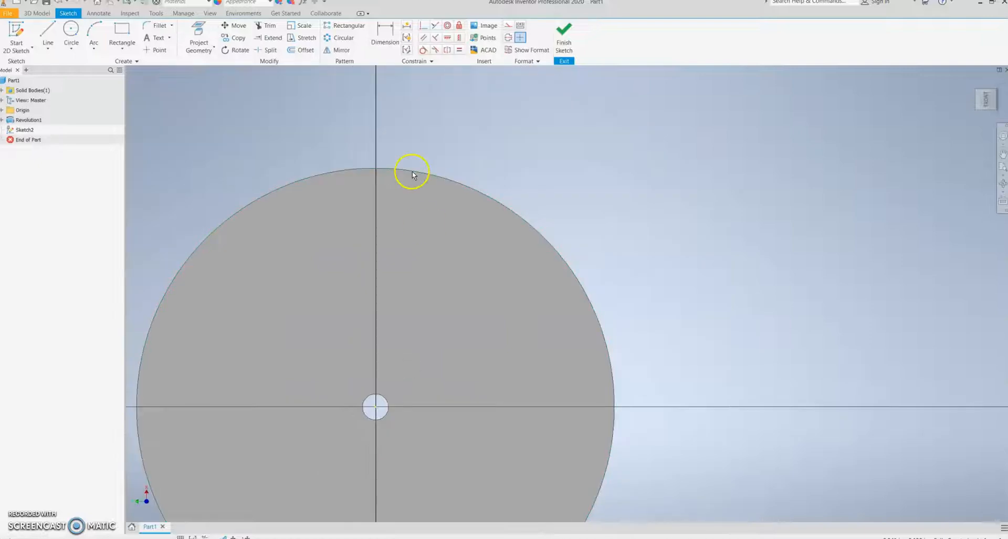
click(71, 31)
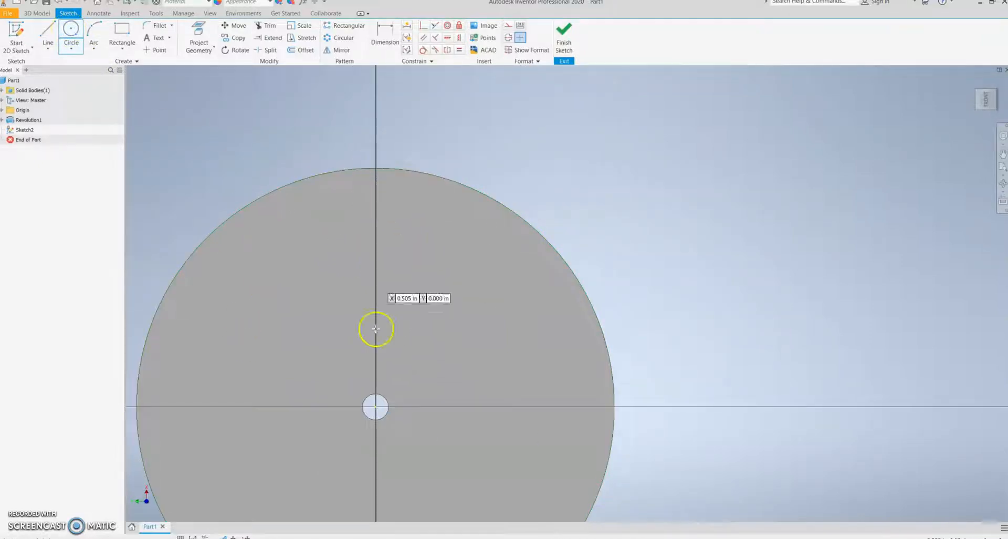
click(438, 253)
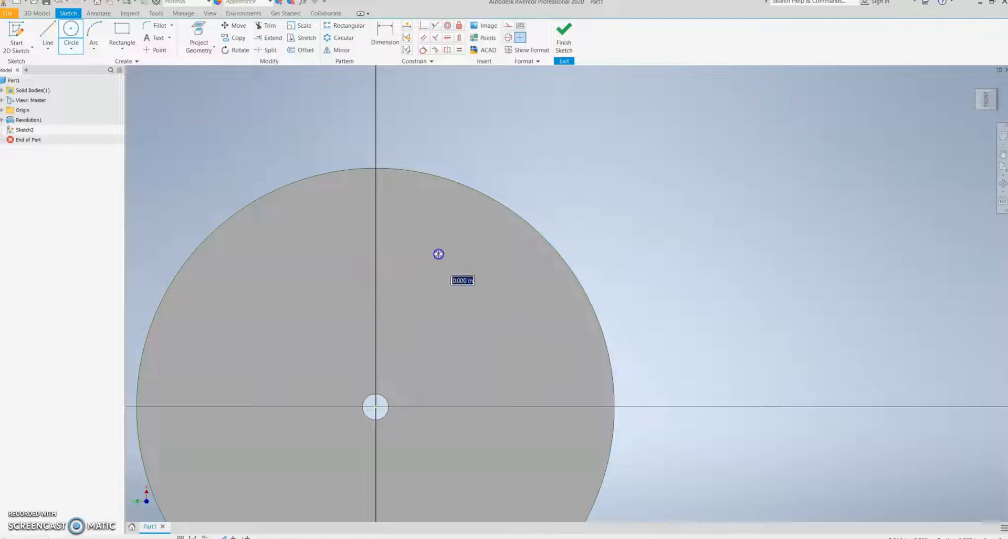
click(455, 274)
click(516, 322)
click(540, 353)
click(427, 353)
click(446, 376)
click(402, 201)
click(414, 210)
click(561, 374)
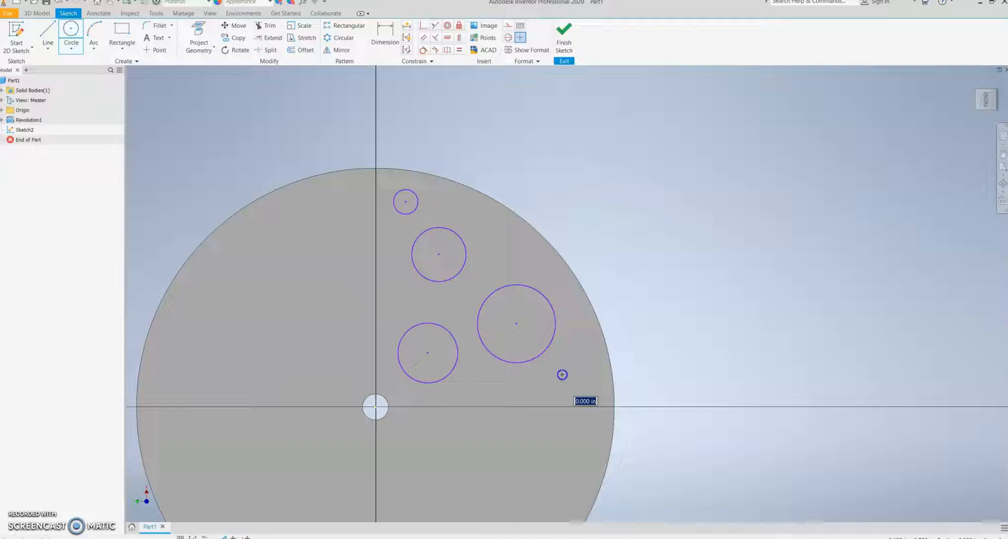
click(573, 388)
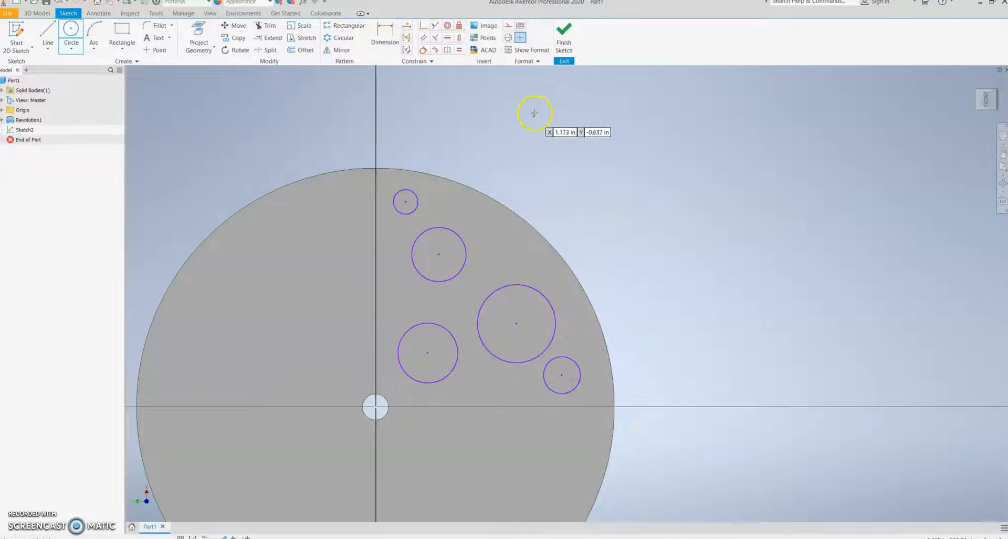
Step: Set up a circular sketch pattern of the five circles, using the center of the flange as its axis
middle_drag(669, 362, 661, 297)
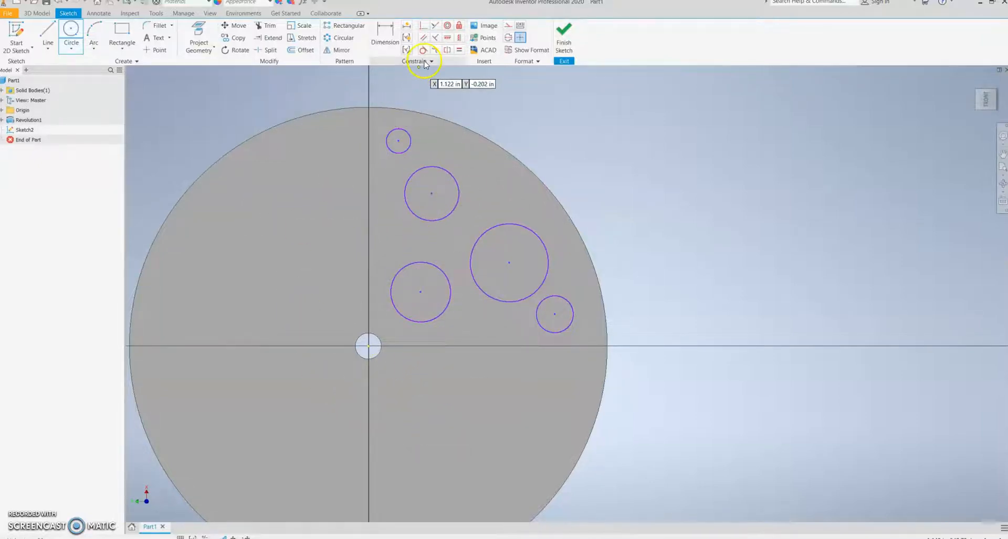
click(343, 42)
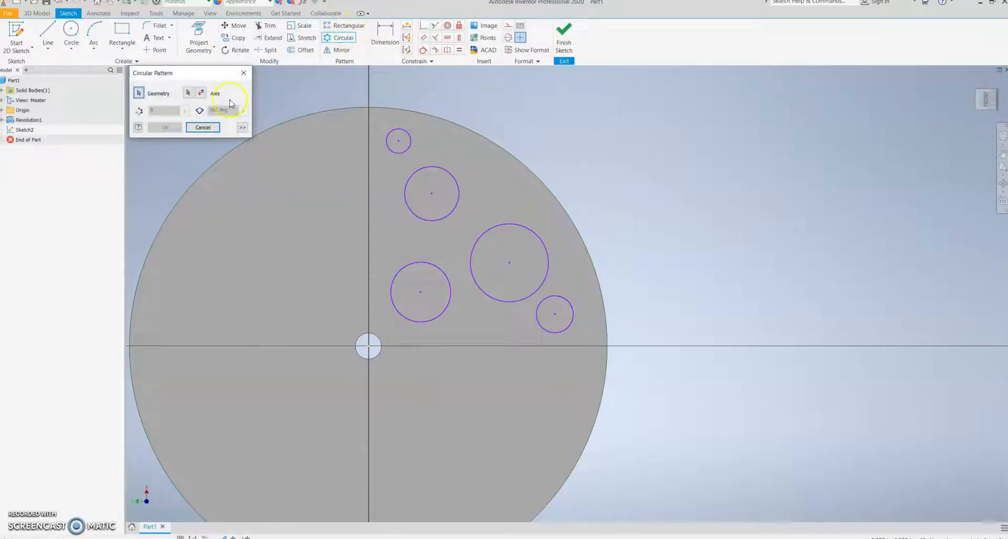
click(400, 149)
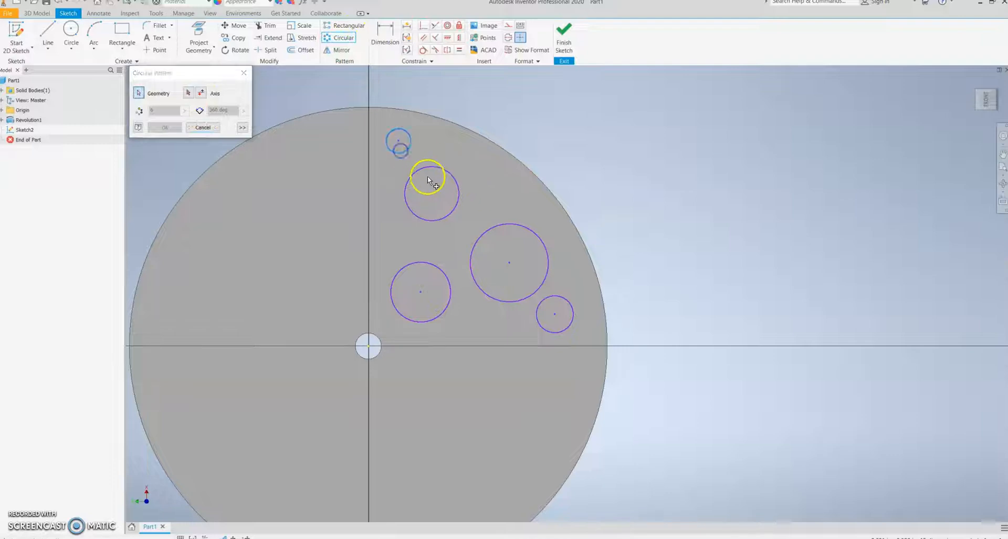
click(442, 168)
click(449, 287)
click(472, 282)
click(536, 316)
click(189, 93)
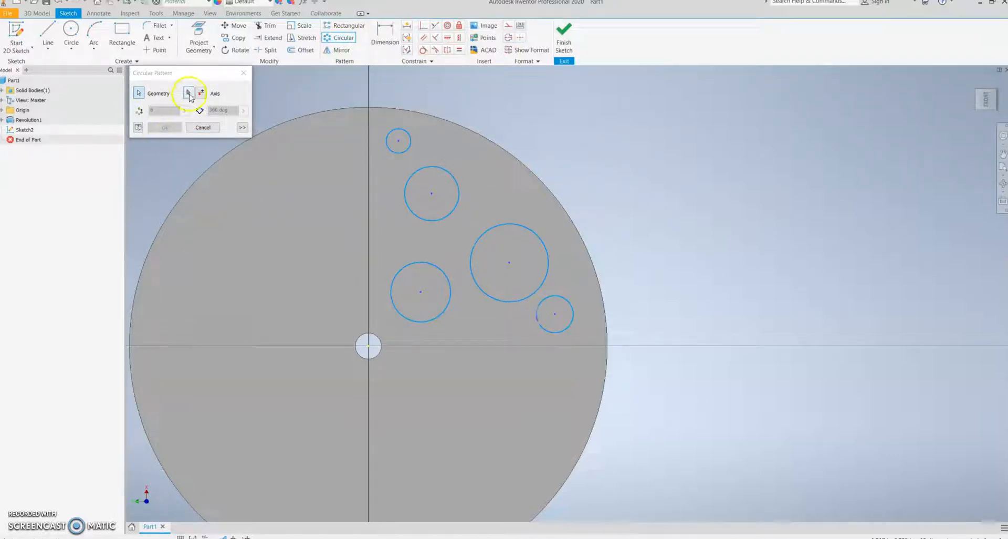
click(368, 346)
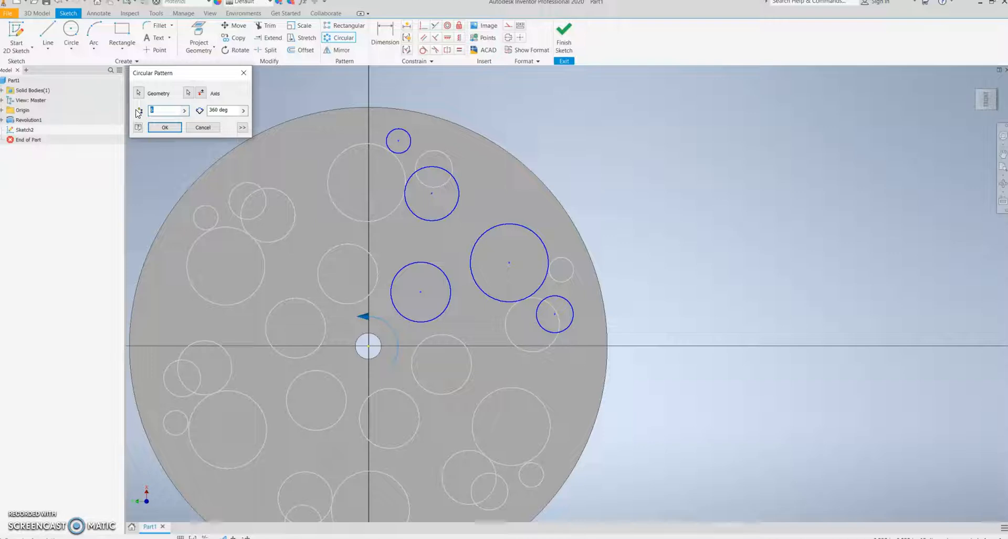
Step: Set the circular pattern's count to 4, create the pattern and finish the sketch
text(4)
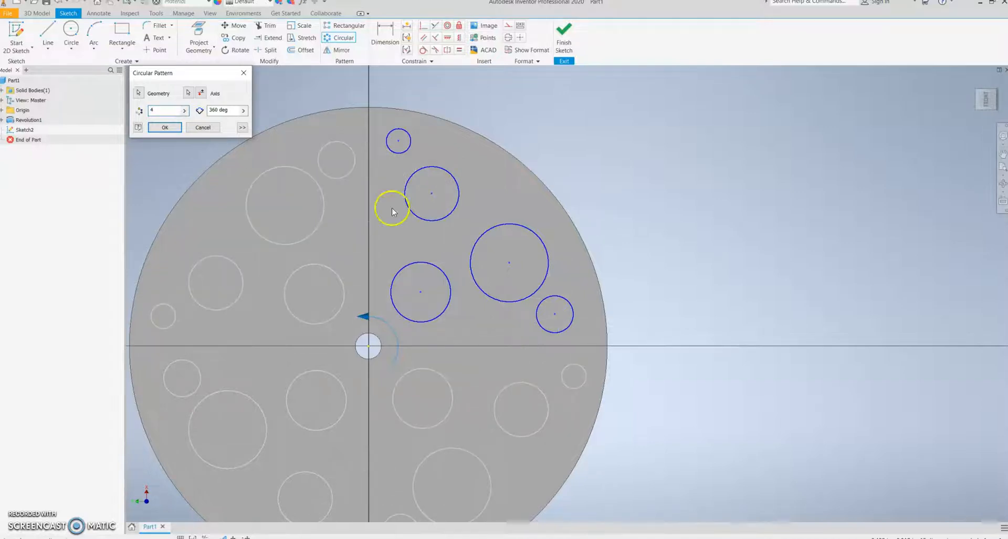
scroll(510, 382, up, 3)
middle_drag(511, 383, 650, 314)
scroll(650, 315, down, 5)
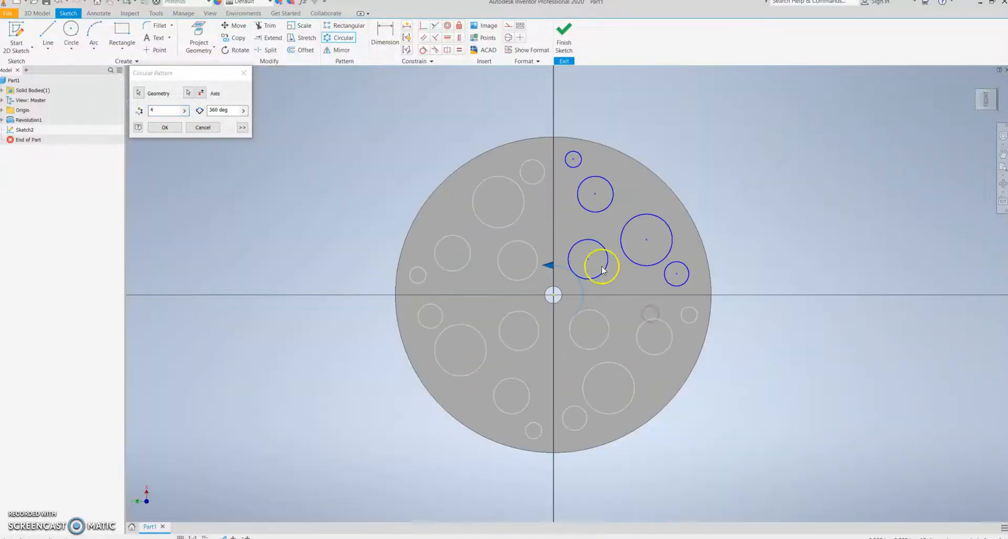
middle_drag(579, 282, 490, 305)
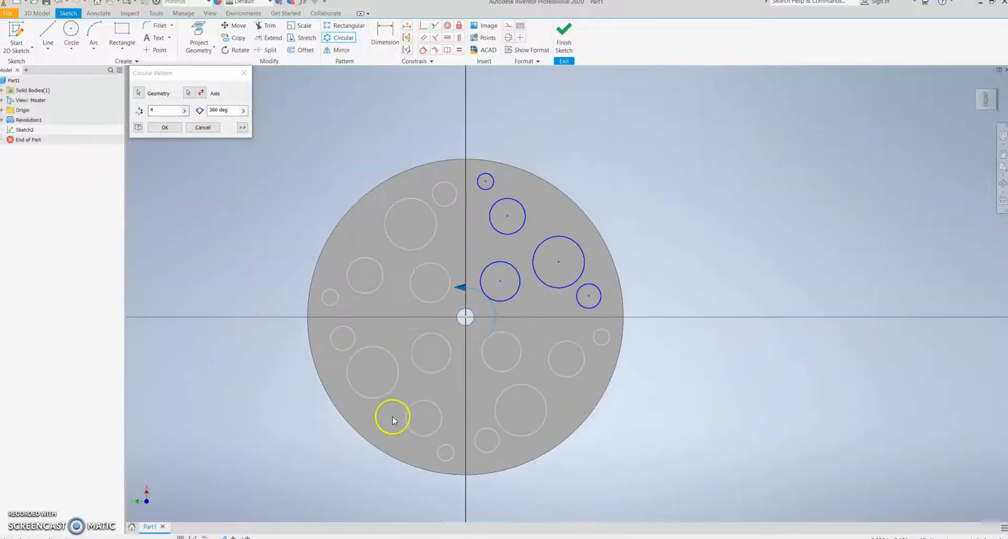
click(174, 129)
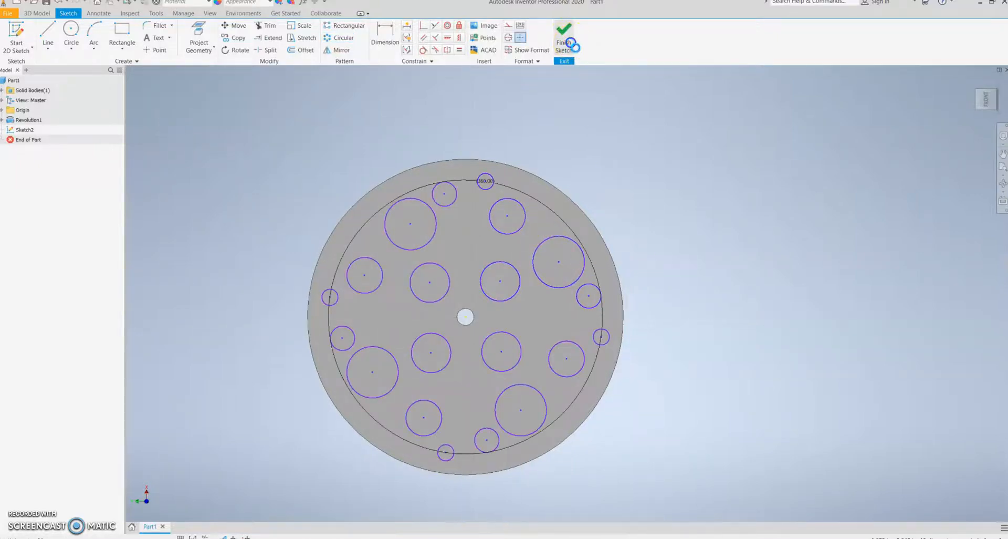
click(571, 43)
scroll(727, 336, down, 3)
middle_drag(720, 341, 511, 277)
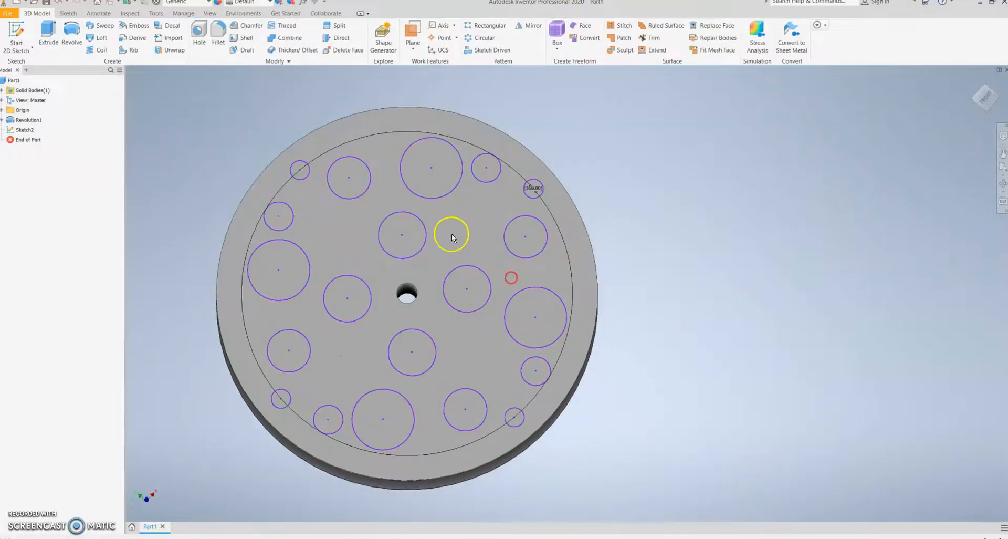
drag(995, 102, 945, 126)
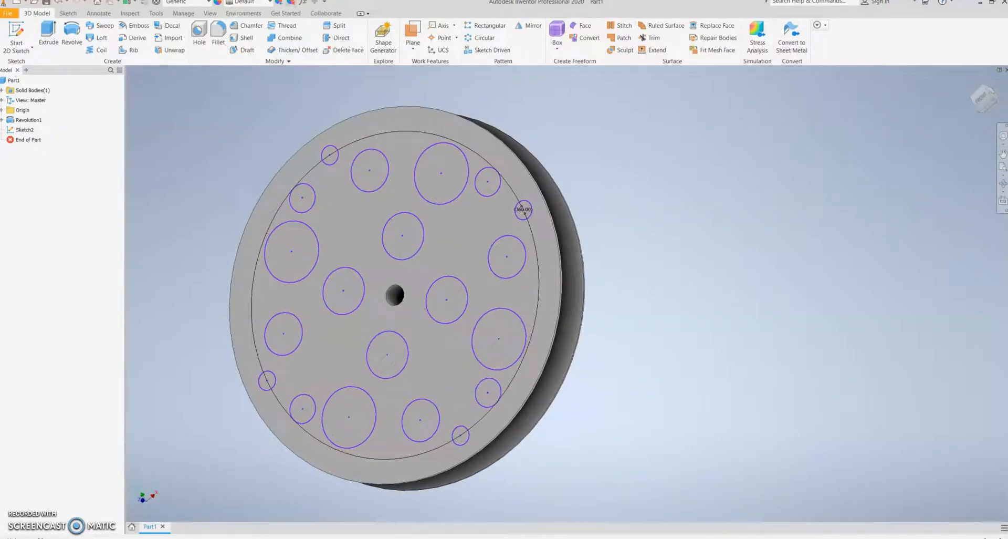
click(425, 164)
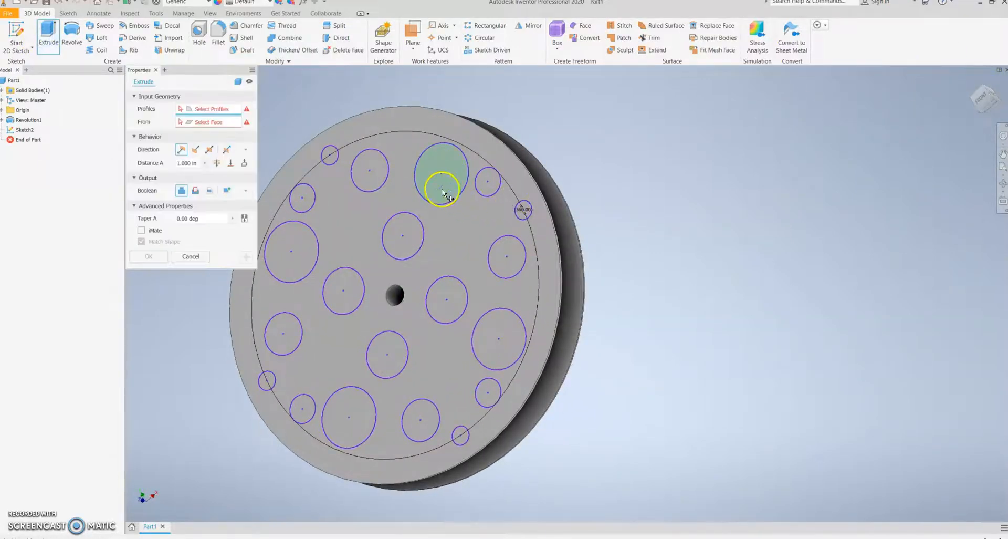
click(478, 181)
click(407, 243)
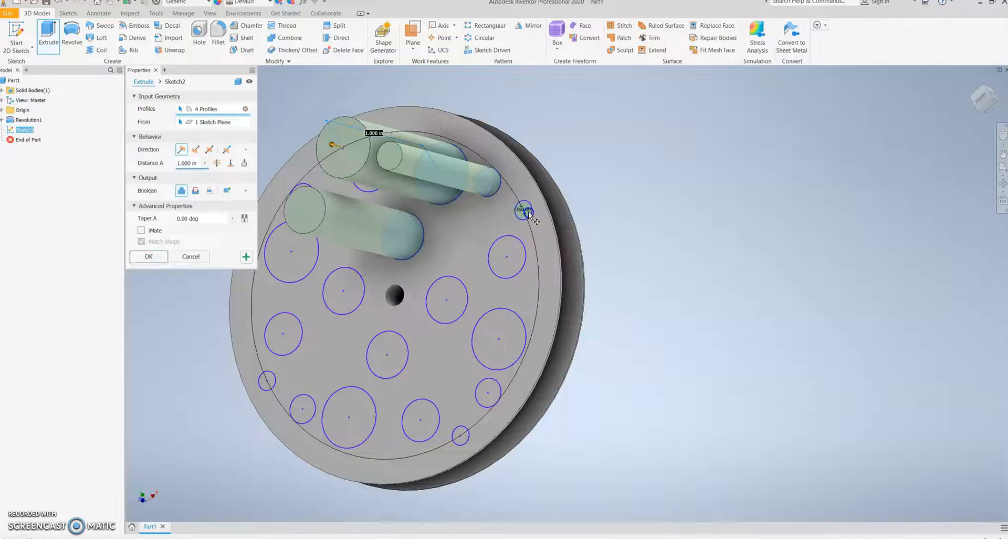
click(523, 210)
click(185, 236)
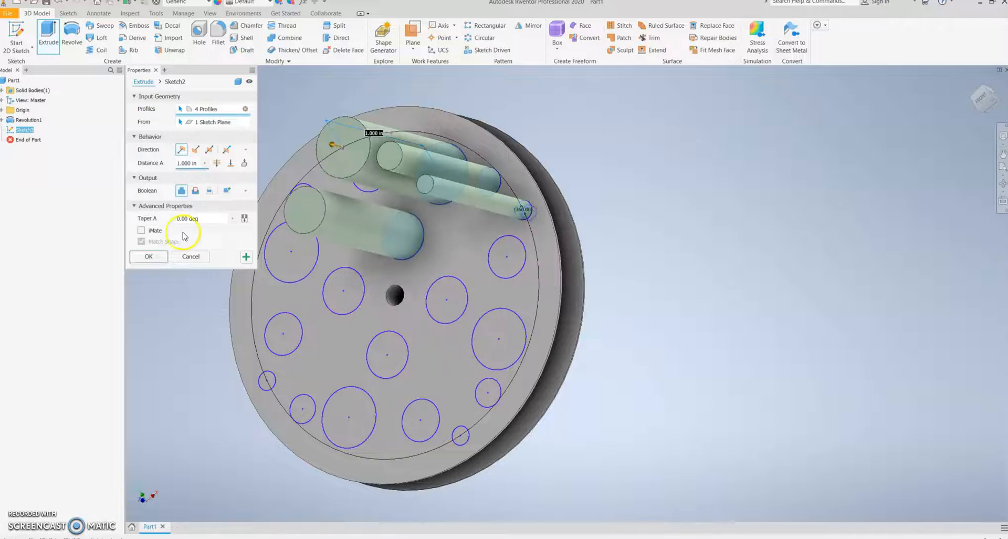
click(196, 190)
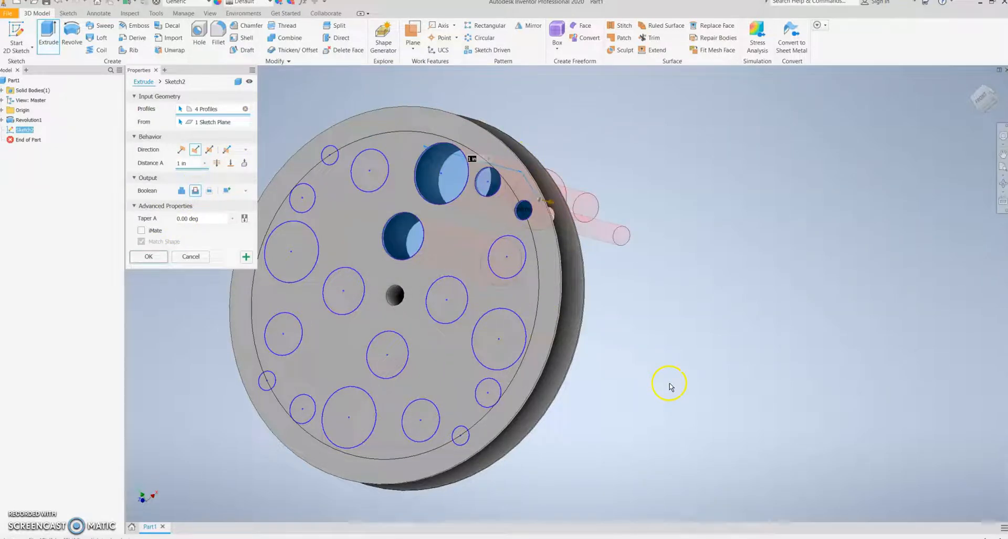
click(191, 256)
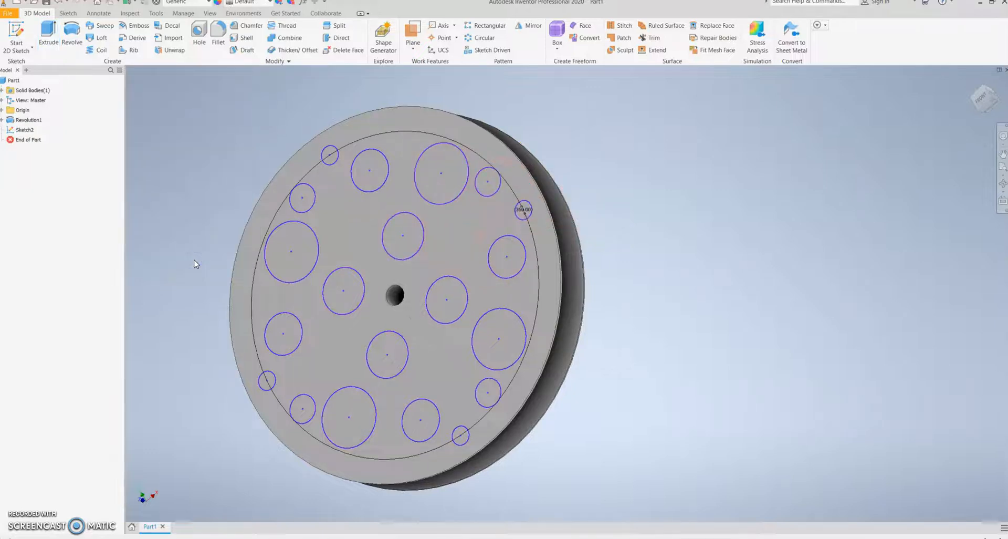
Step: Undo the circular sketch pattern of the five circles and finish the flange sketch again
key(ctrl+z)
key(ctrl+z)
key(ctrl+z)
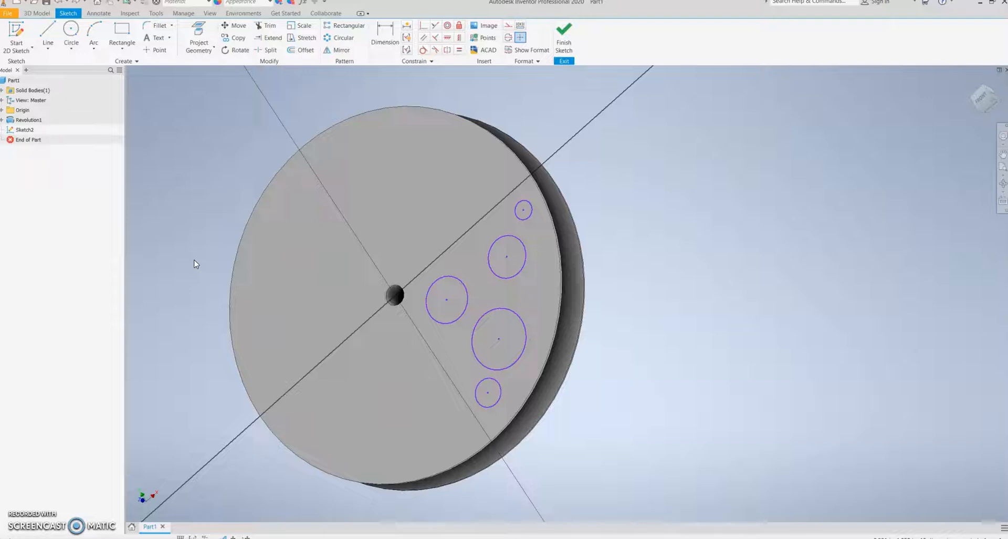
click(564, 37)
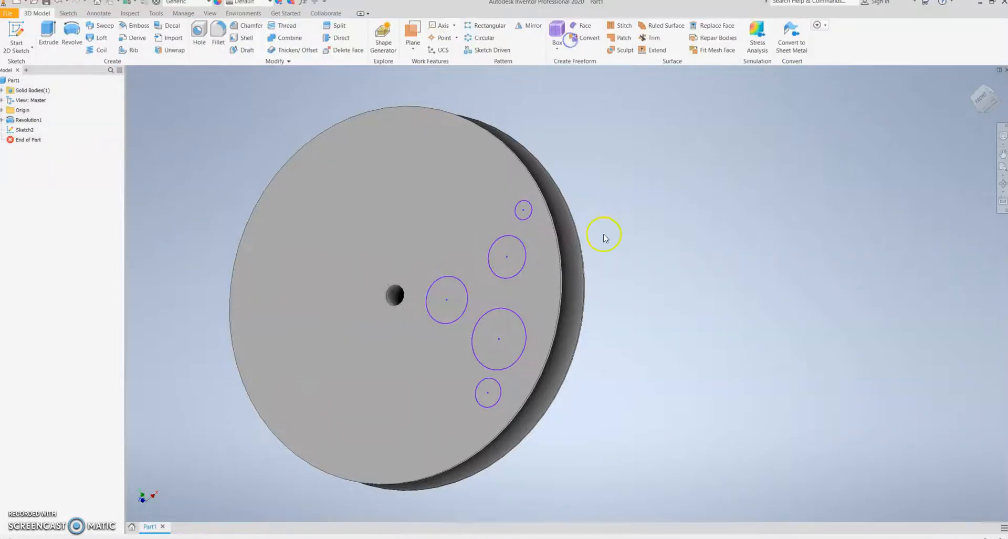
Step: Extrude the five sketched circles as a 1 in cut into the spool
key(e)
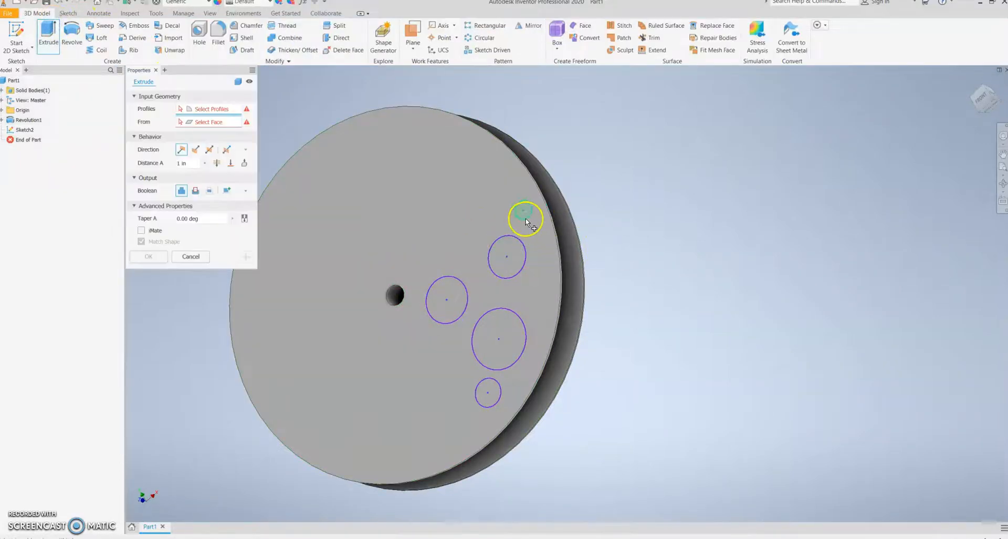
click(525, 212)
click(509, 258)
click(446, 300)
click(496, 336)
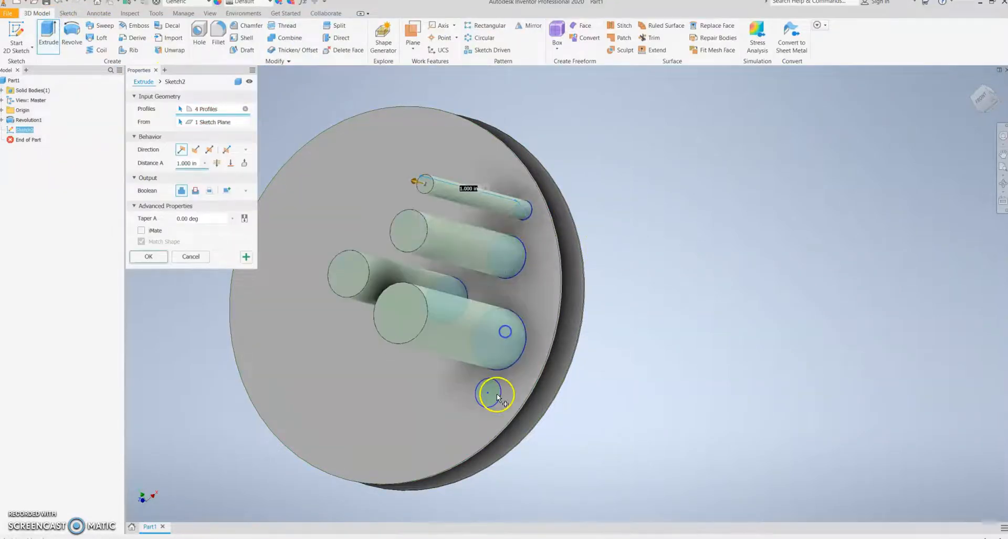
click(496, 393)
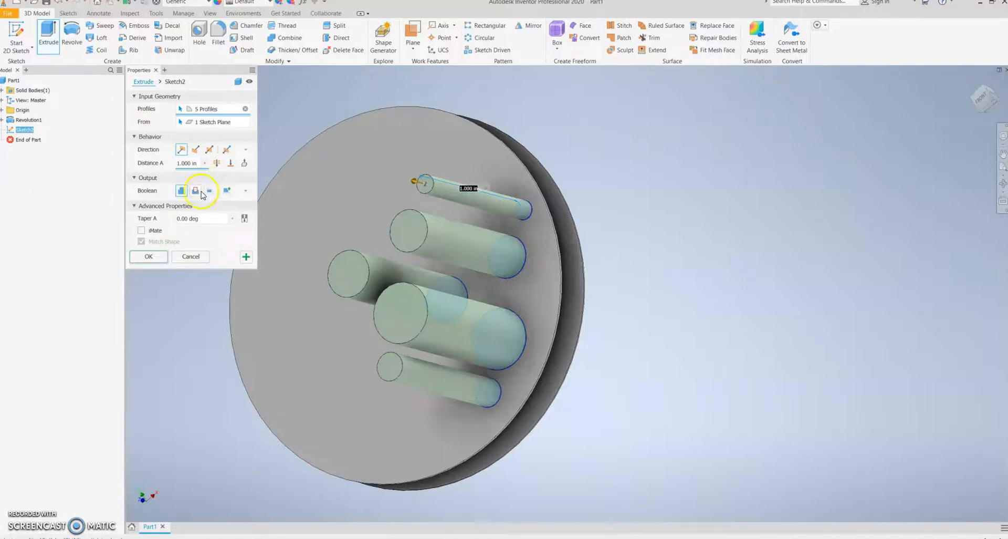
click(196, 191)
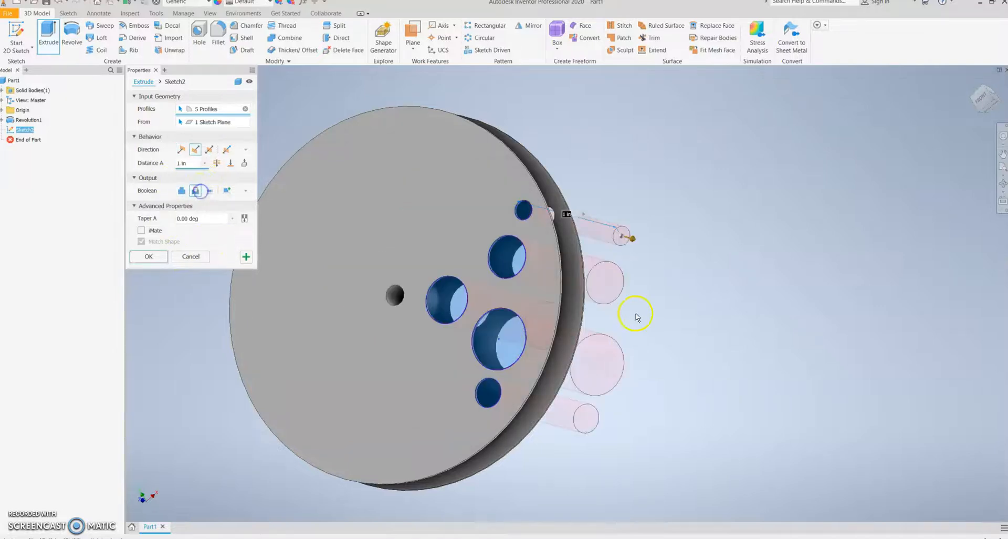
click(159, 260)
Step: Create a circular pattern of the five-hole cut around the center hole with 4 occurrences over 360 degrees
middle_drag(626, 386, 684, 373)
mouse_move(995, 104)
mouse_down()
mouse_move(178, 90)
mouse_move(223, 142)
mouse_move(140, 186)
mouse_move(990, 220)
mouse_move(151, 163)
mouse_move(174, 86)
mouse_up()
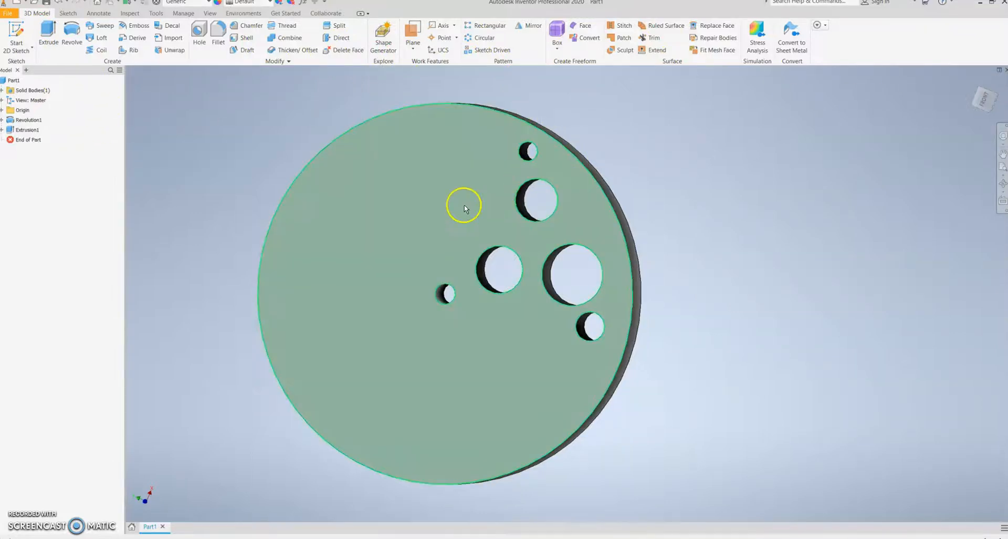
click(26, 130)
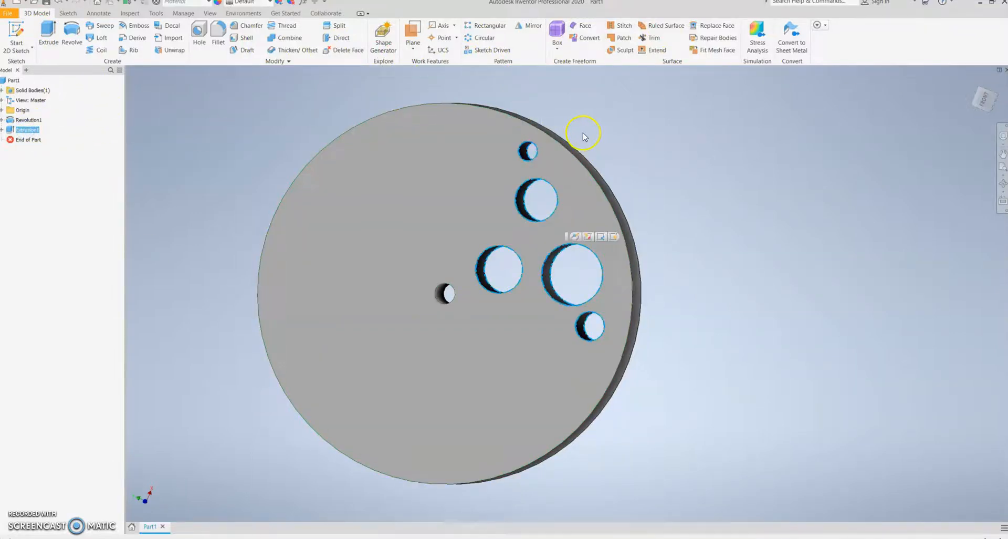
click(481, 38)
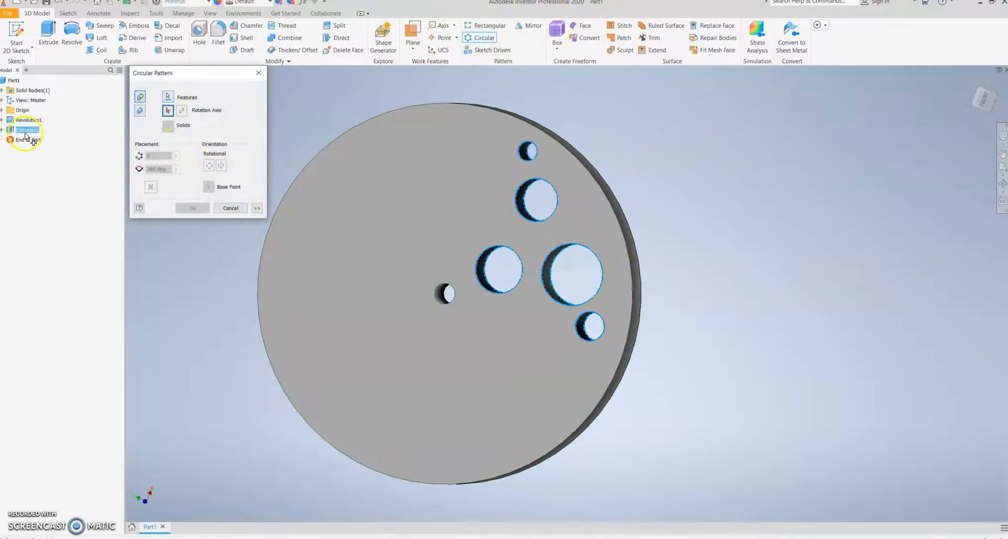
click(445, 294)
click(499, 276)
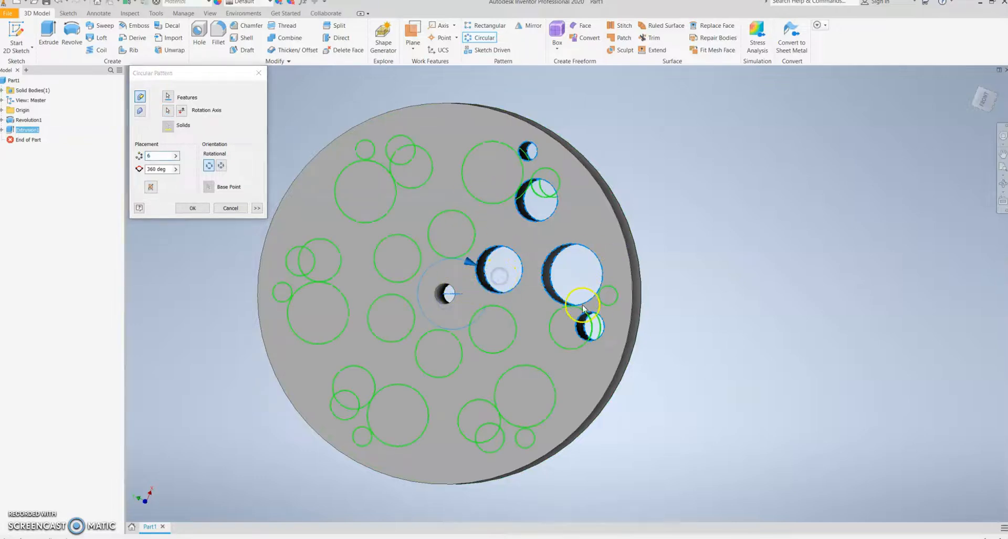
click(164, 165)
text(4)
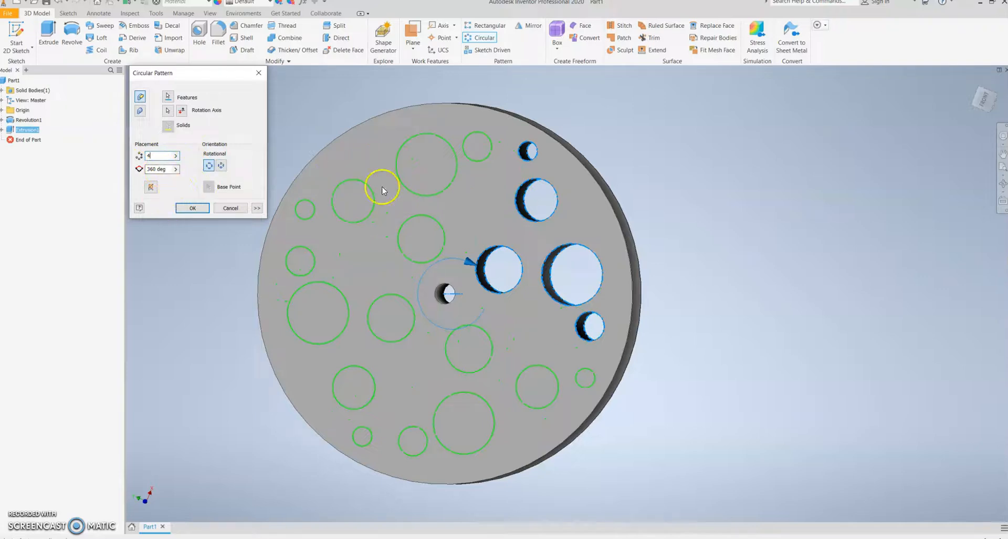
click(190, 207)
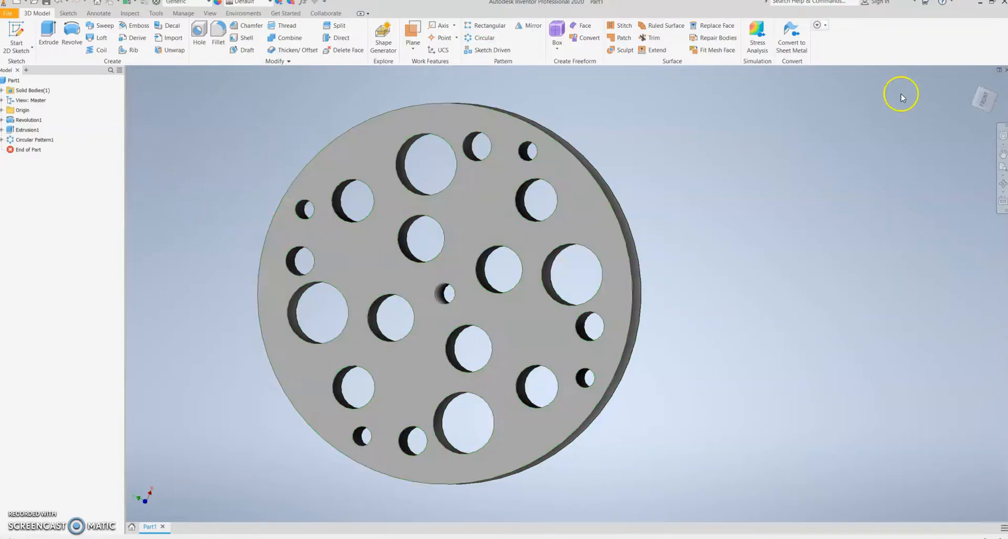
Step: Examine the patterned spool from the side, at an angle and close up around its center hole
drag(972, 100, 180, 203)
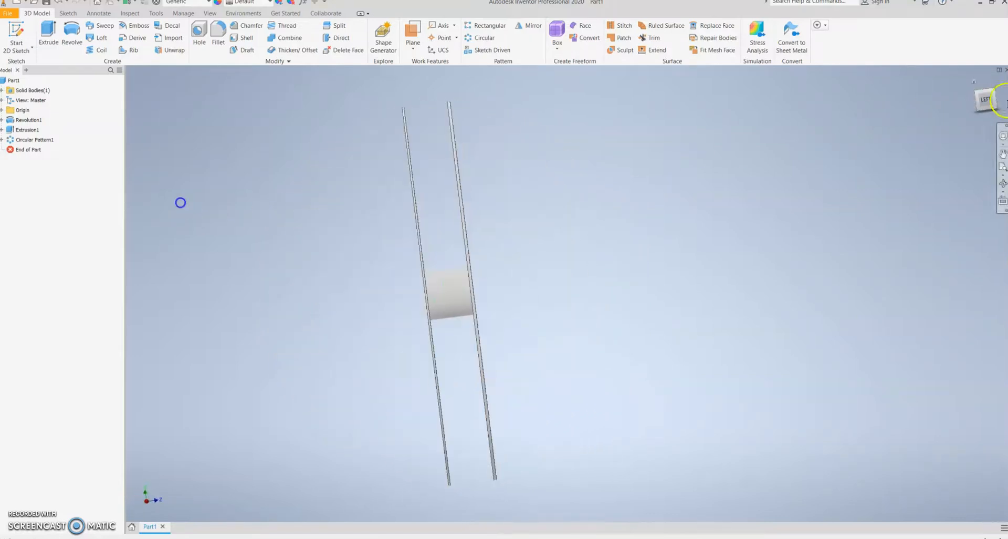
click(993, 99)
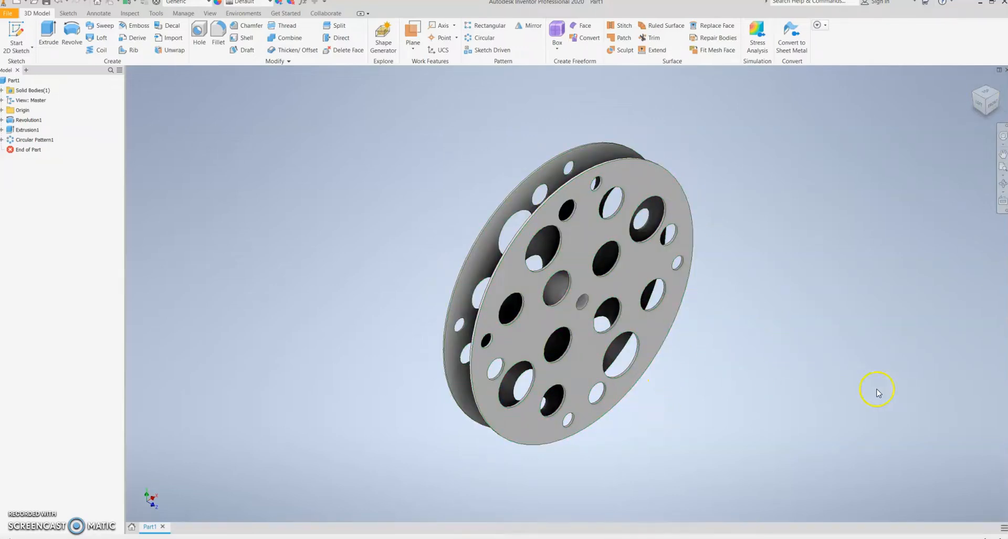
scroll(670, 337, up, 6)
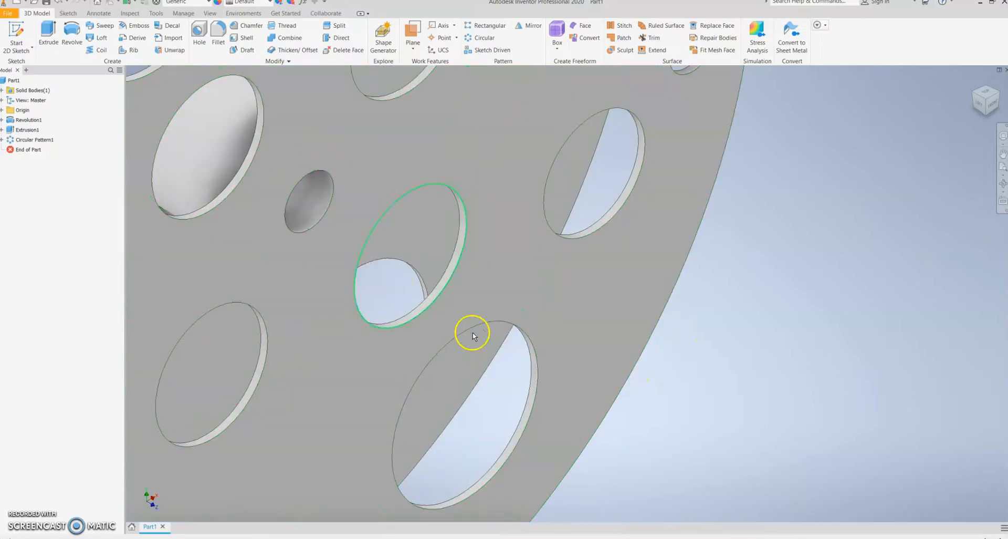
scroll(310, 228, up, 1)
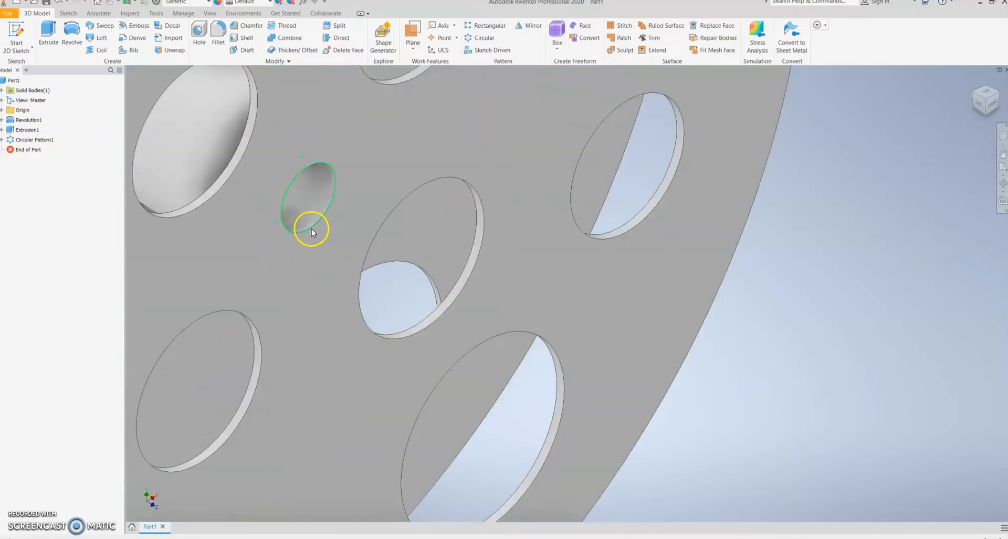
scroll(311, 229, down, 5)
middle_drag(546, 332, 689, 391)
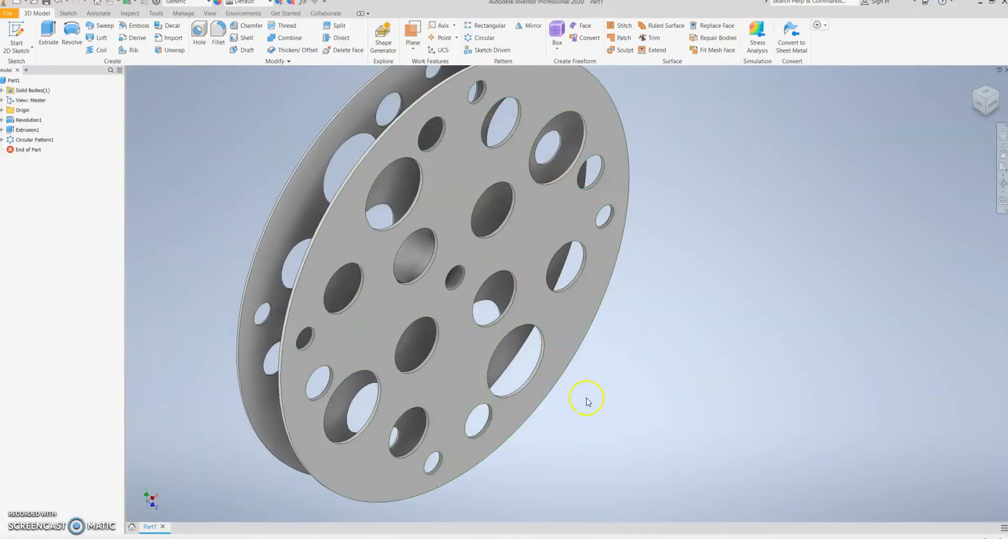